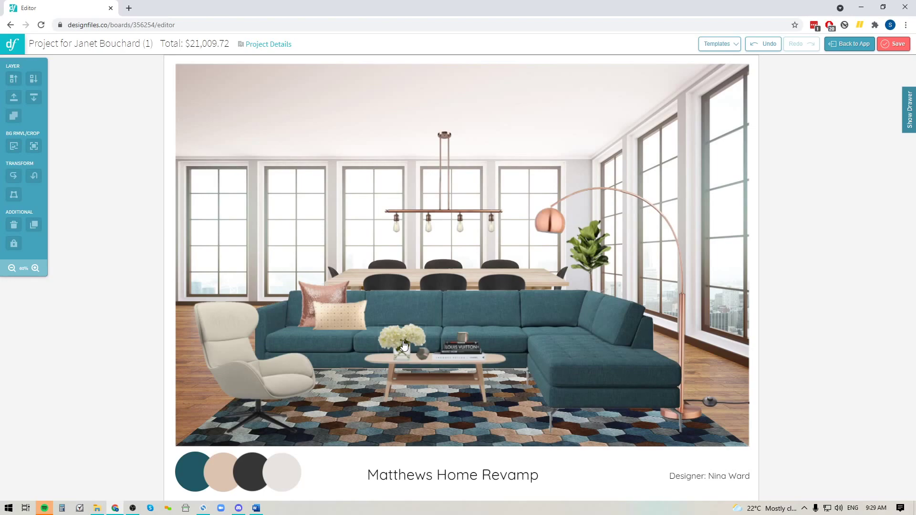
- Multi-select the copper sculpture, stack of books, hydrangea vase and coffee table
left_click(462, 340)
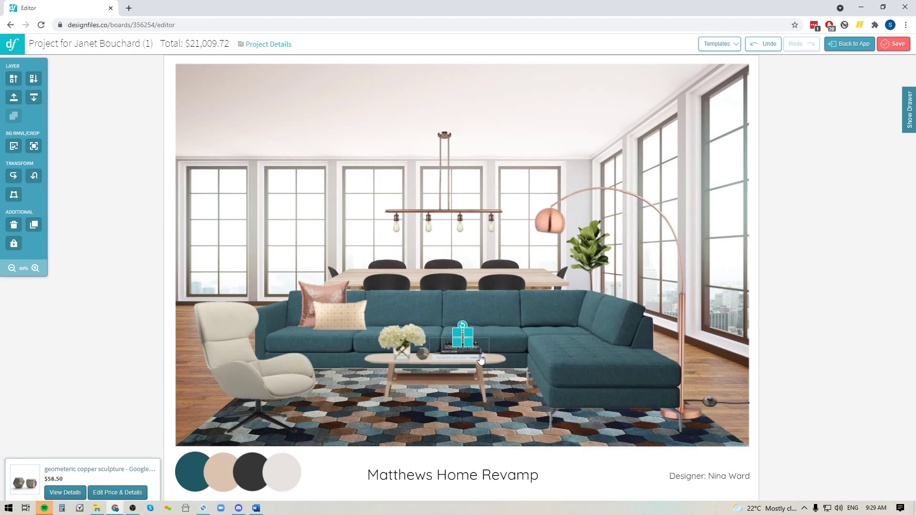
left_click(478, 356)
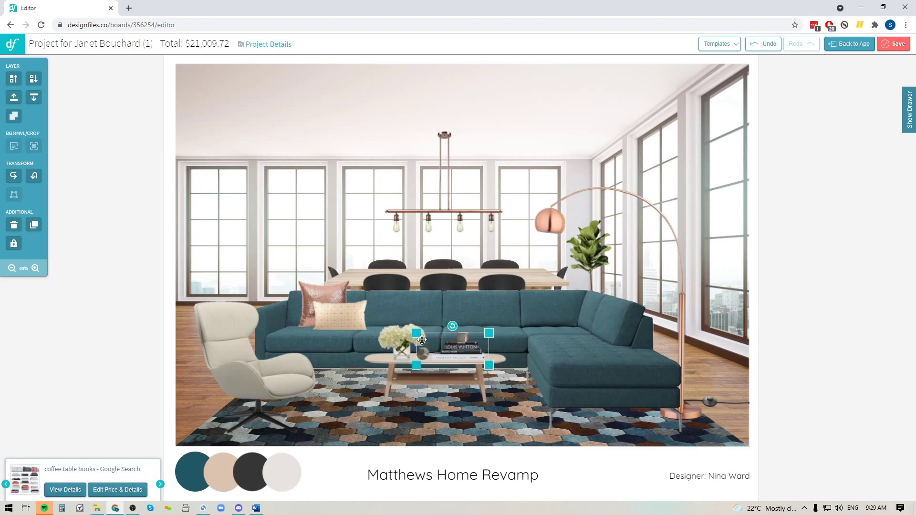
left_click(406, 351)
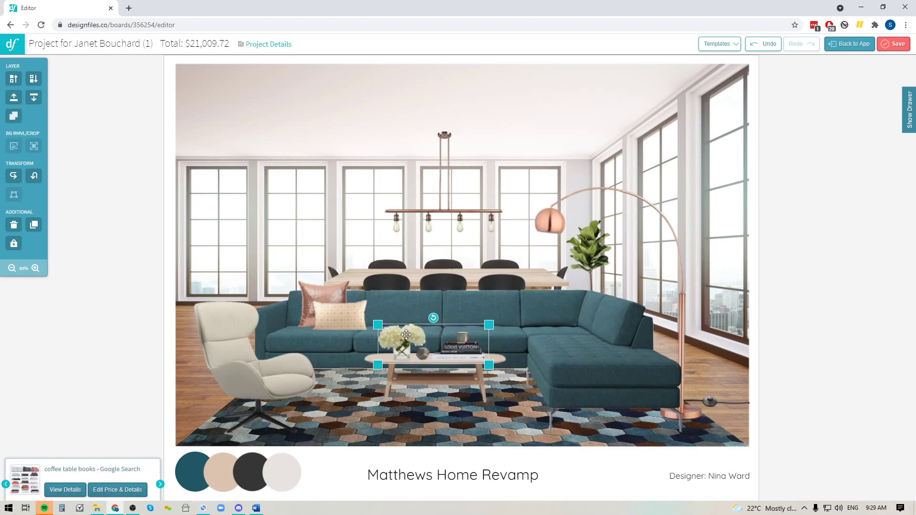
left_click(370, 358)
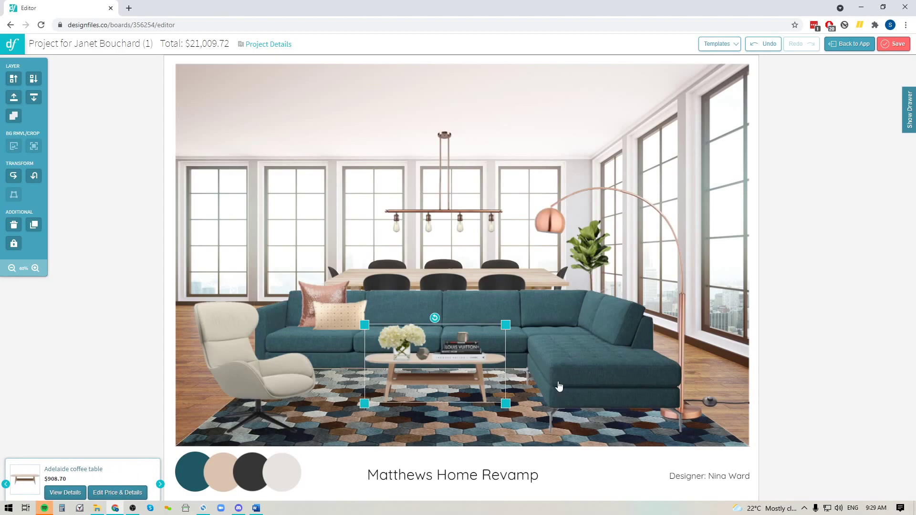
- Group the coffee table with its vase, books and sculpture, then scale the group up slightly
left_click(14, 116)
mouse_move(506, 328)
left_mouse_down()
mouse_move(567, 288)
mouse_move(523, 325)
mouse_move(493, 331)
mouse_move(542, 303)
mouse_move(509, 333)
left_mouse_up()
mouse_move(438, 351)
left_mouse_down()
mouse_move(338, 256)
mouse_move(414, 144)
mouse_move(585, 232)
mouse_move(397, 340)
mouse_move(438, 355)
mouse_move(439, 379)
mouse_move(429, 368)
mouse_move(442, 359)
left_mouse_up()
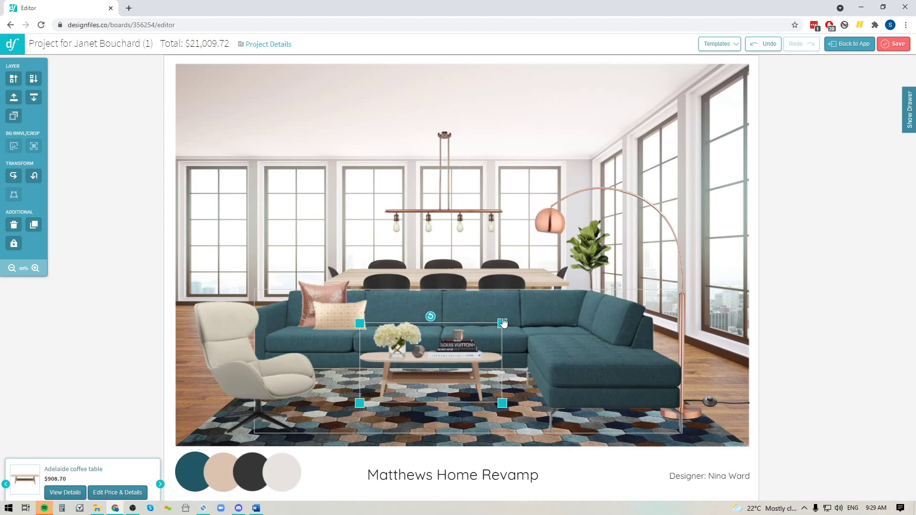
left_click_drag(503, 323, 504, 322)
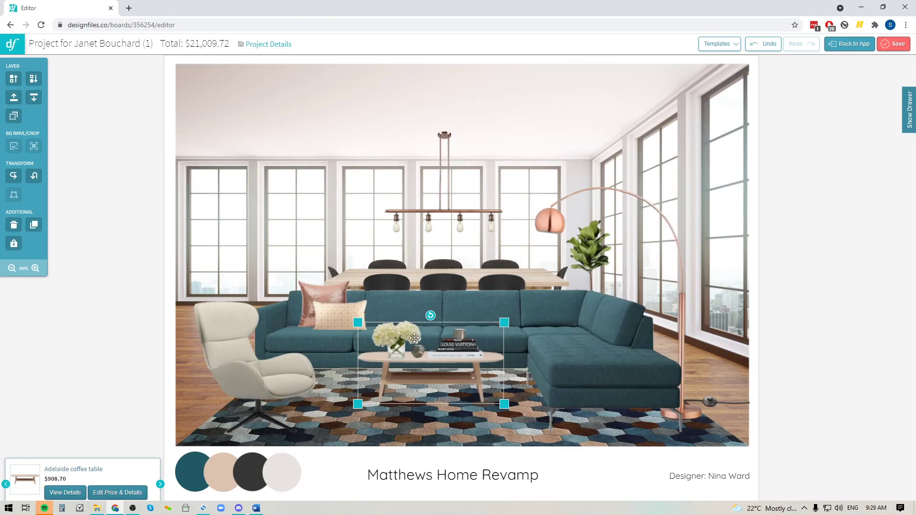
- Reselect the coffee-table group and ungroup it
left_click(111, 396)
left_click(461, 358)
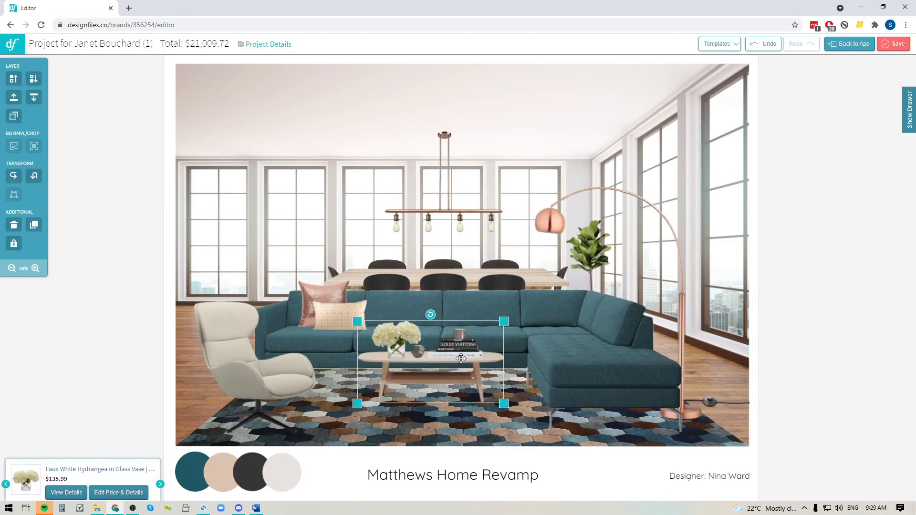
left_click(11, 118)
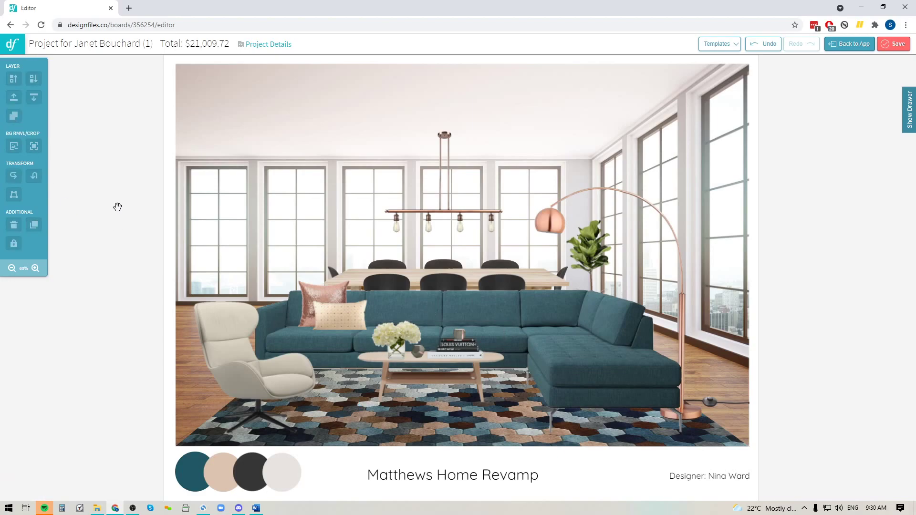
- Confirm the vase, books and copper sculpture each select on their own, then deselect
left_click(395, 335)
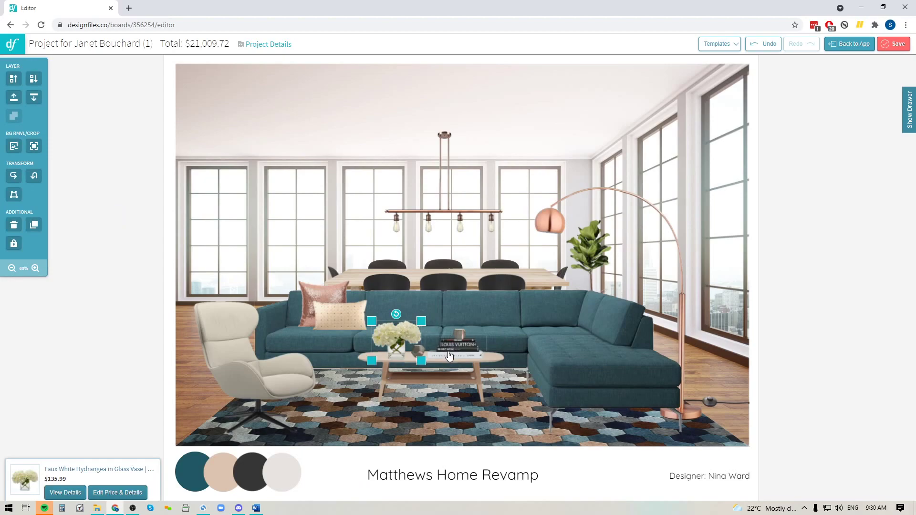
left_click(460, 337)
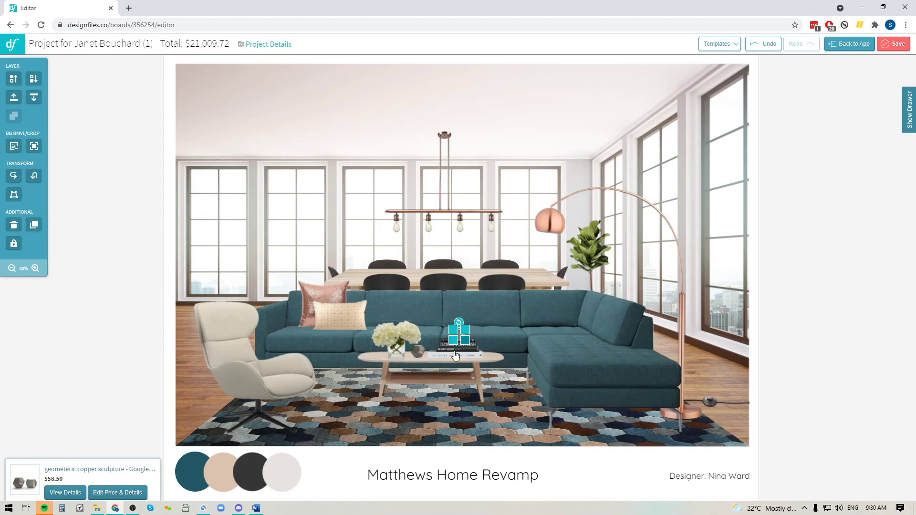
left_click(419, 357)
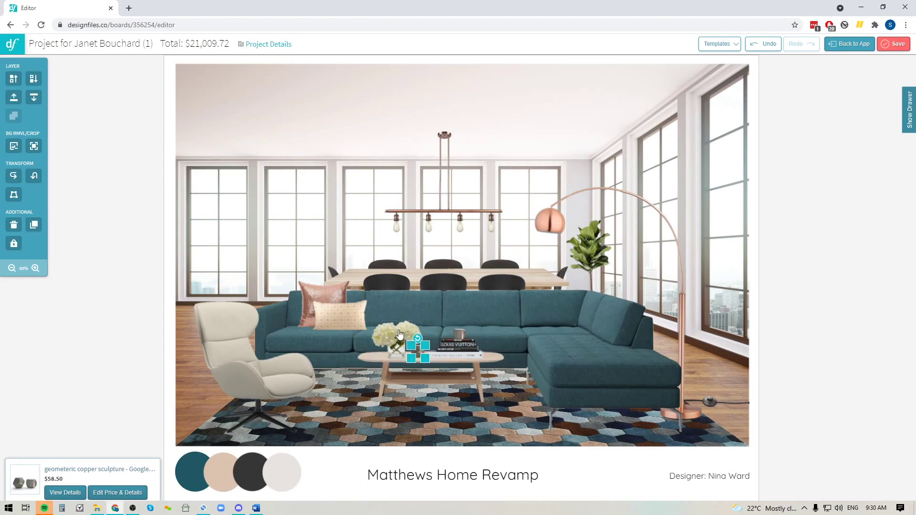
left_click(829, 354)
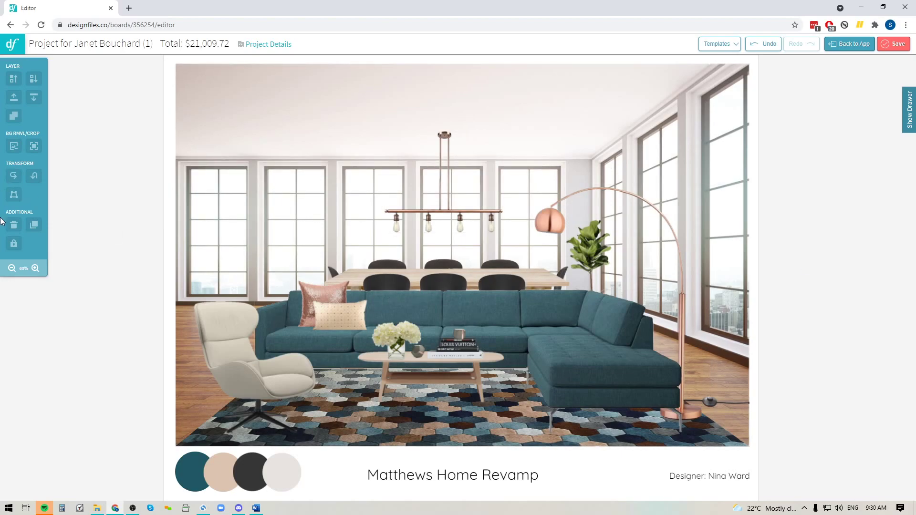
- Zoom in on the board and select the left back dining chair
left_click(36, 268)
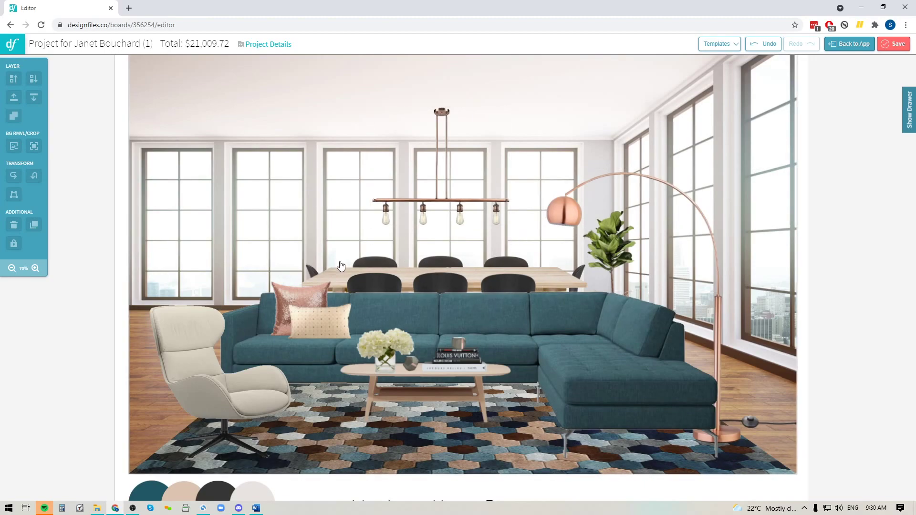
left_click(371, 266)
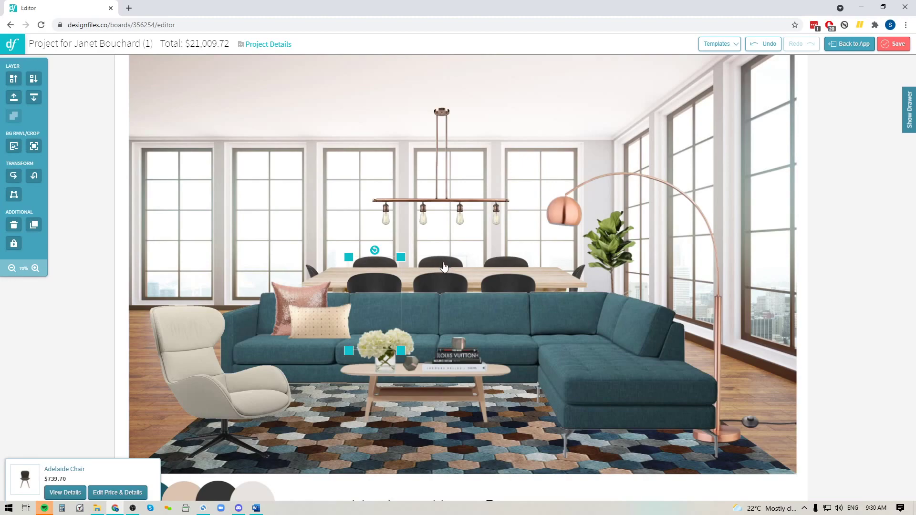
- Combine the back chairs, end chair and Teaka Dining Table into one group, then deselect
left_click(444, 266, "shift")
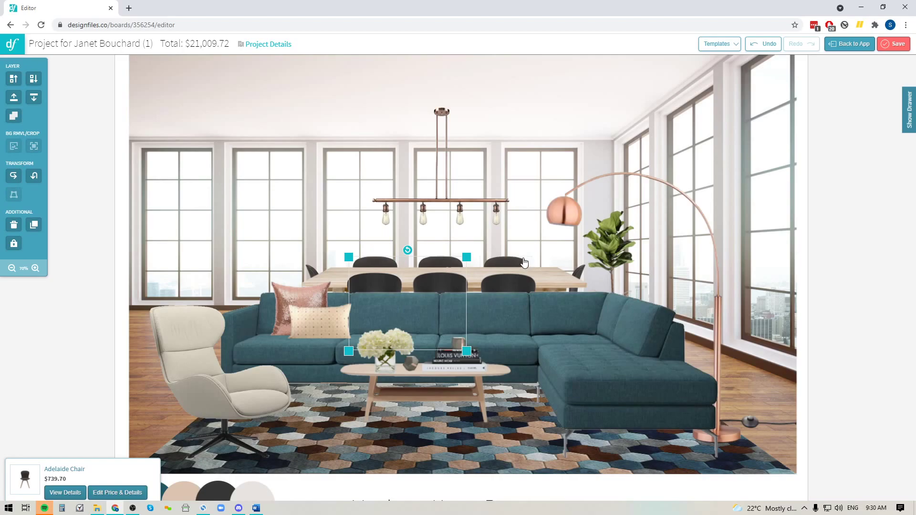
left_click(509, 265, "shift")
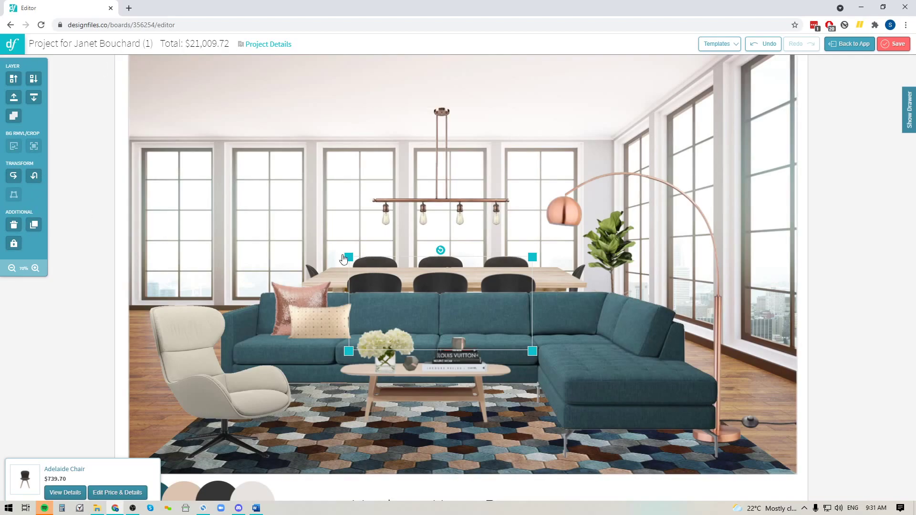
left_click(307, 268)
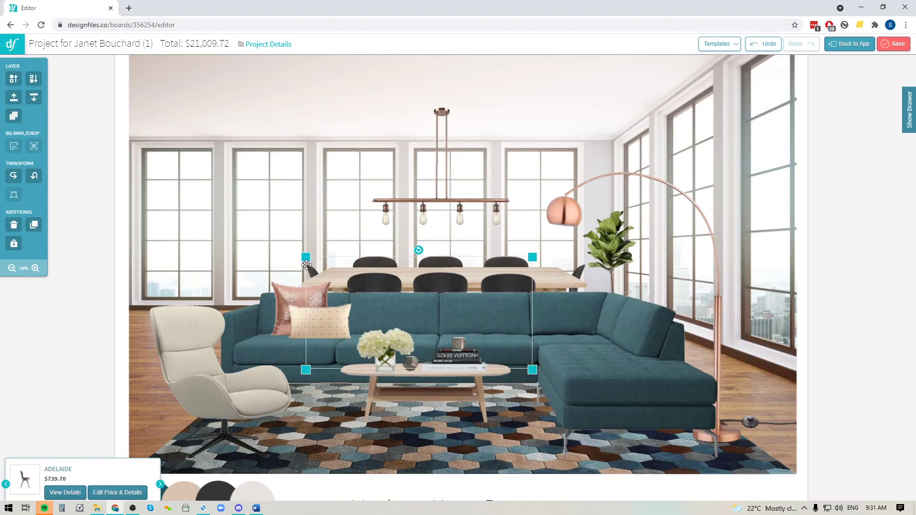
left_click(538, 275)
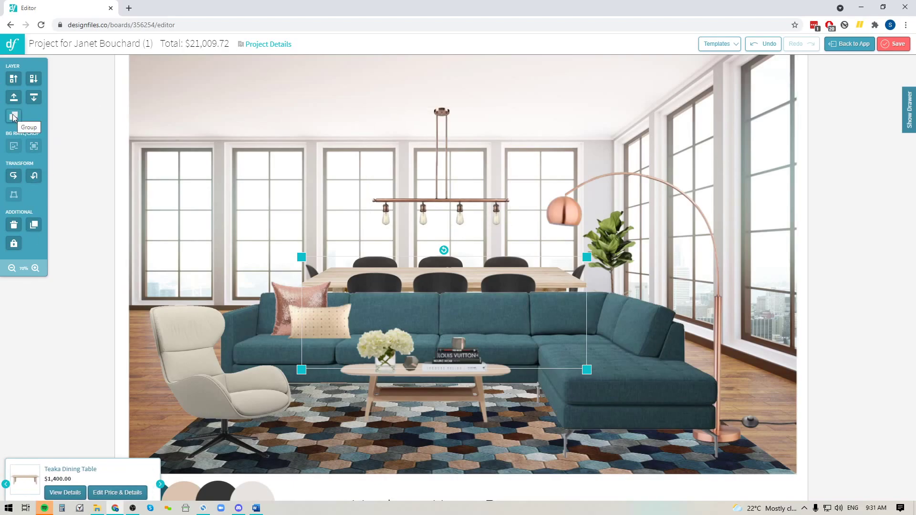
left_click(90, 320)
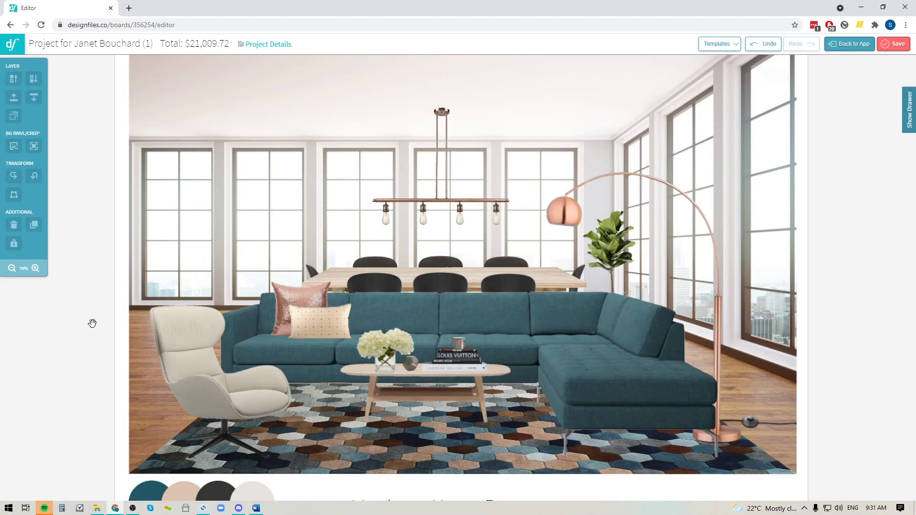
left_click(371, 291)
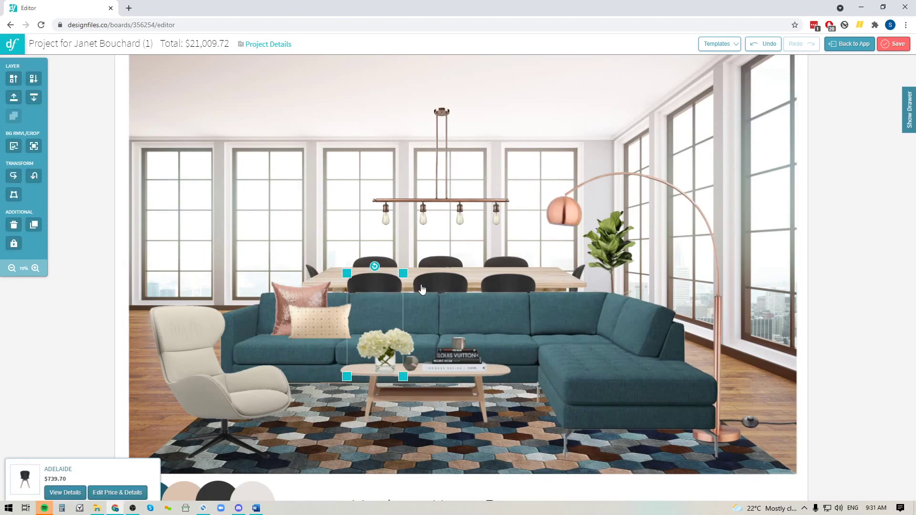
left_click(511, 287, "shift")
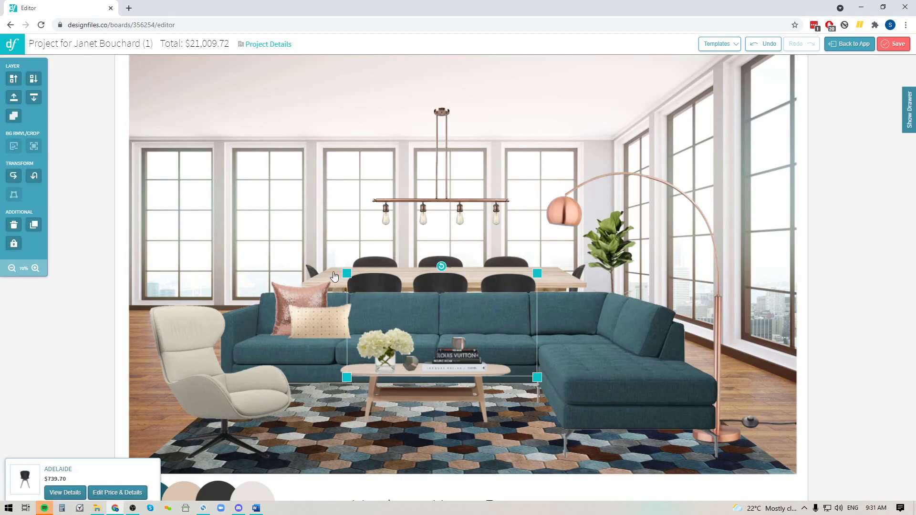
left_click(334, 274)
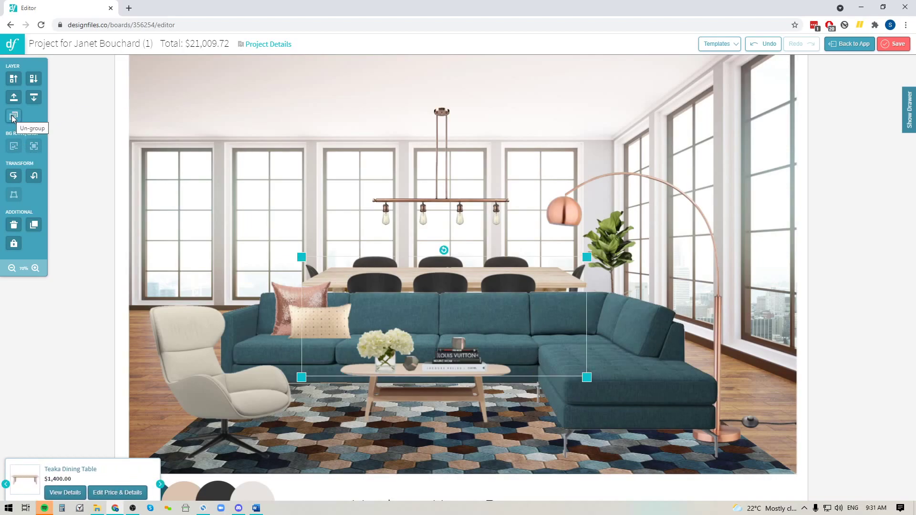
left_click(83, 311)
- Move the Dion arched floor lamp further right, past the sectional's end near the windows
left_click(565, 211)
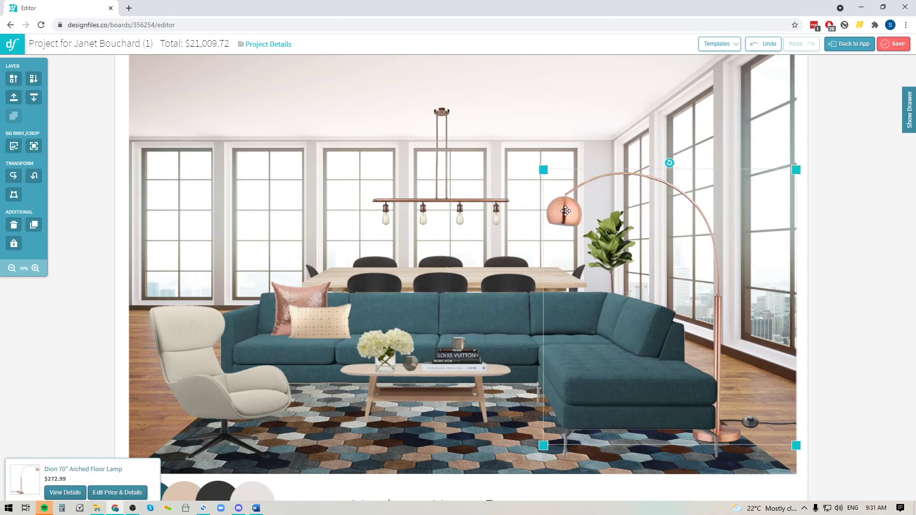
left_click_drag(572, 213, 641, 216)
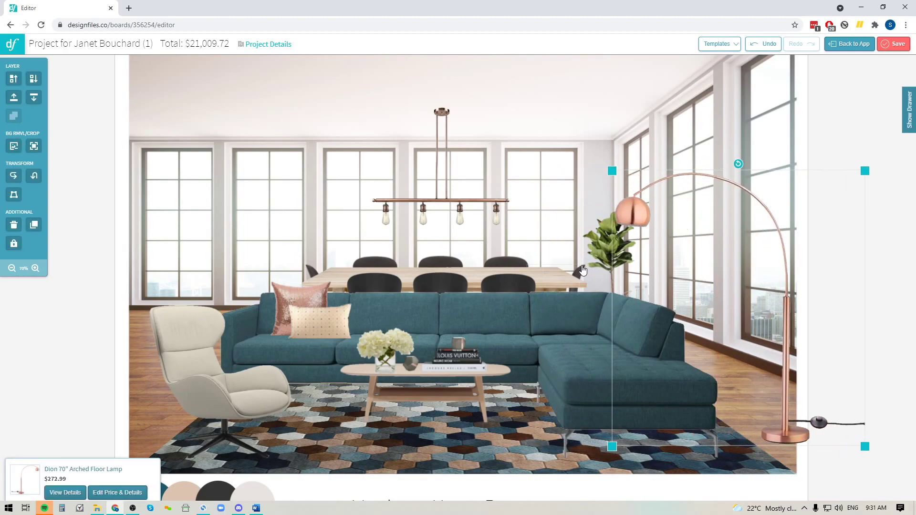
left_click(582, 272)
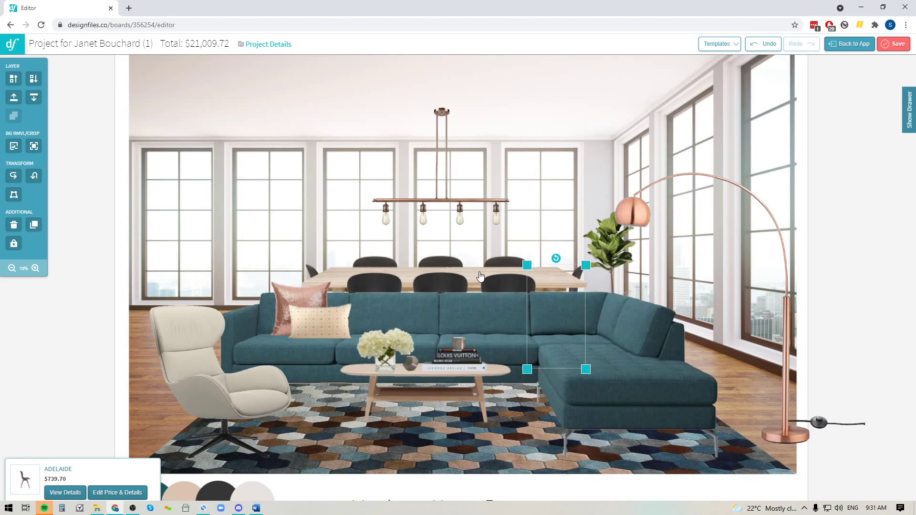
left_click(492, 284)
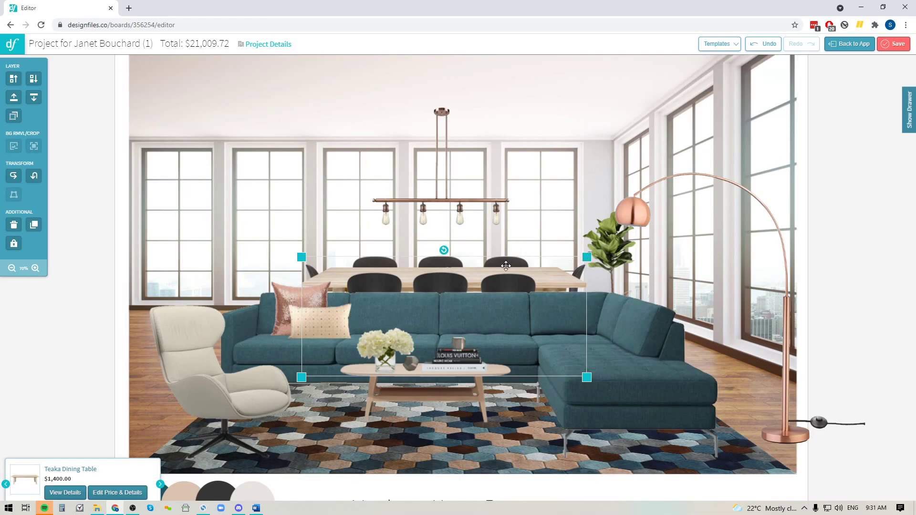
- Shrink the grouped dining table and chairs slightly, keeping them centred behind the sectional
mouse_move(493, 267)
left_mouse_down()
mouse_move(491, 171)
mouse_move(498, 239)
mouse_move(486, 258)
mouse_move(473, 254)
mouse_move(492, 260)
mouse_move(491, 245)
mouse_move(491, 276)
left_mouse_up()
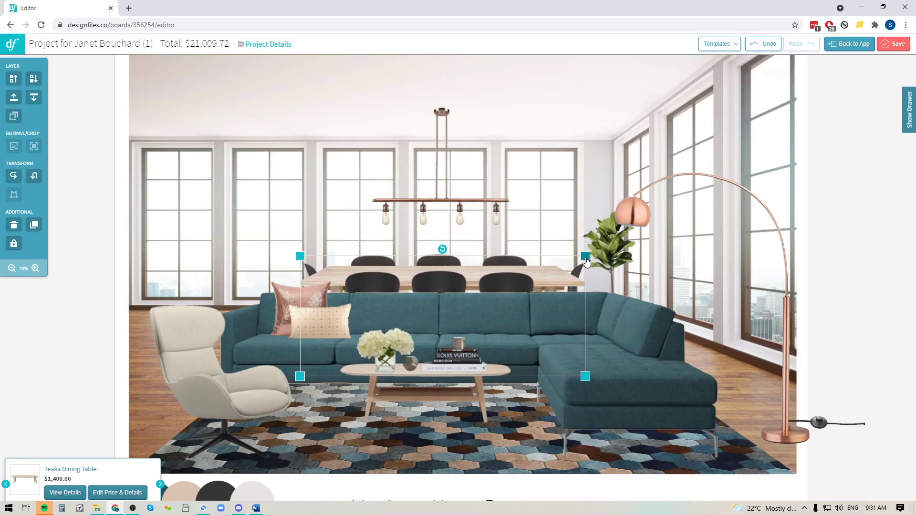
left_click_drag(586, 260, 572, 278)
left_click_drag(574, 277, 578, 273)
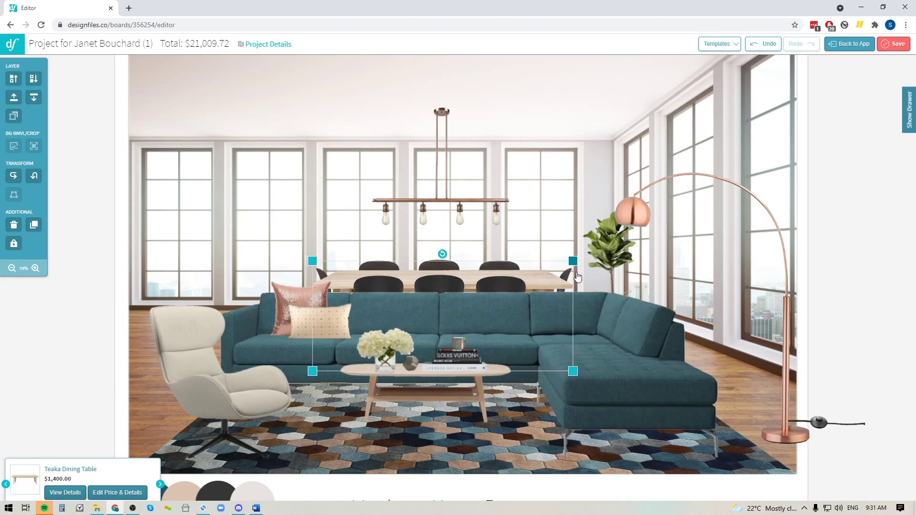
left_click_drag(477, 279, 478, 282)
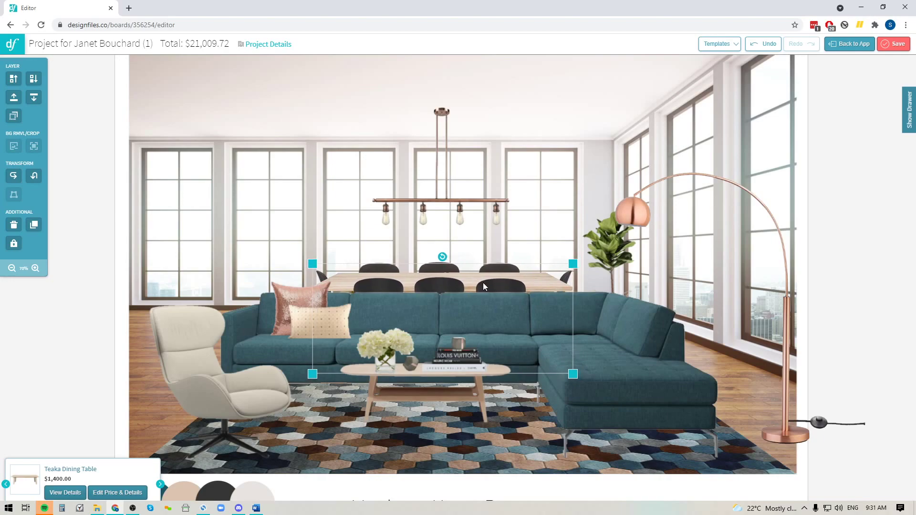
left_click_drag(453, 273, 456, 279)
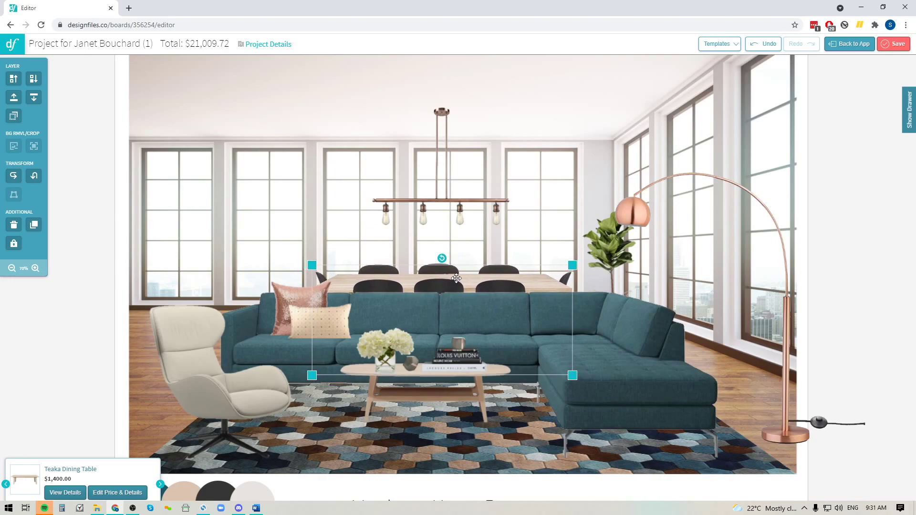
- Move the arched floor lamp back left beside the plant
left_click(844, 330)
left_click_drag(642, 212, 575, 218)
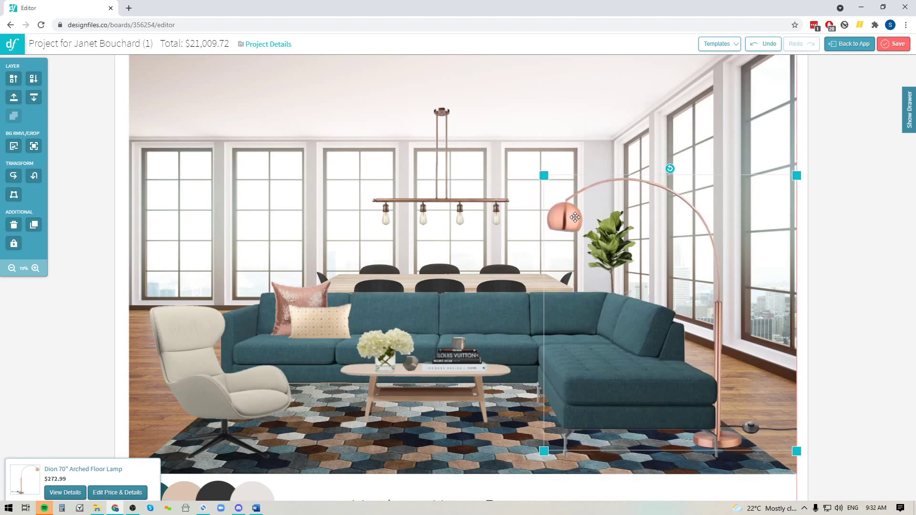
left_click(854, 285)
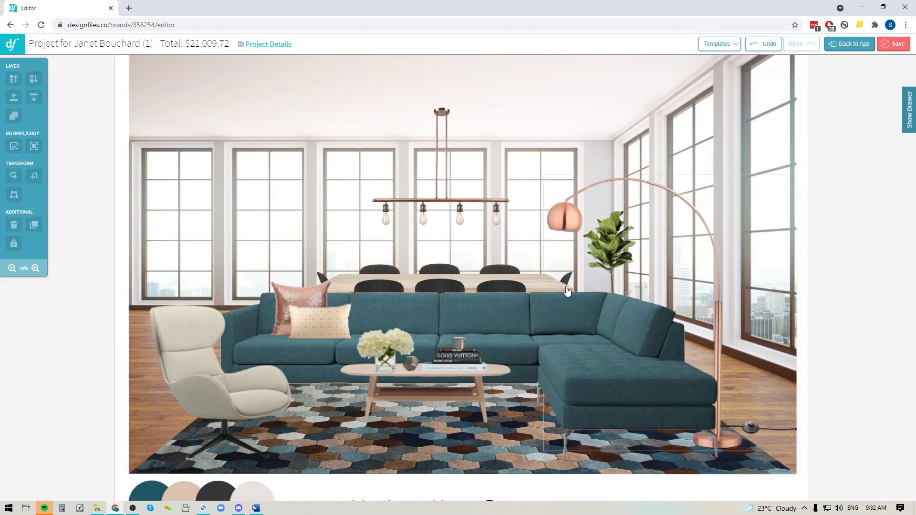
- Ungroup the dining table set and confirm a single chair selects on its own
left_click(438, 275)
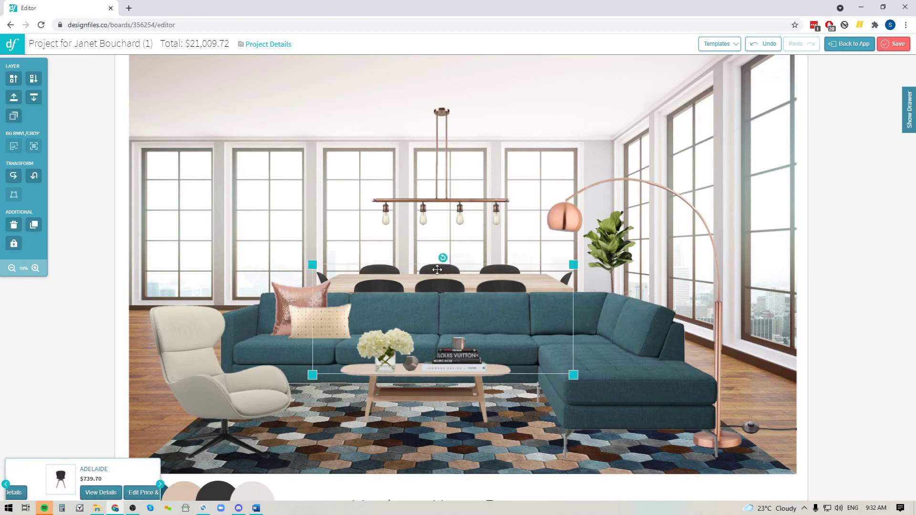
left_click(13, 117)
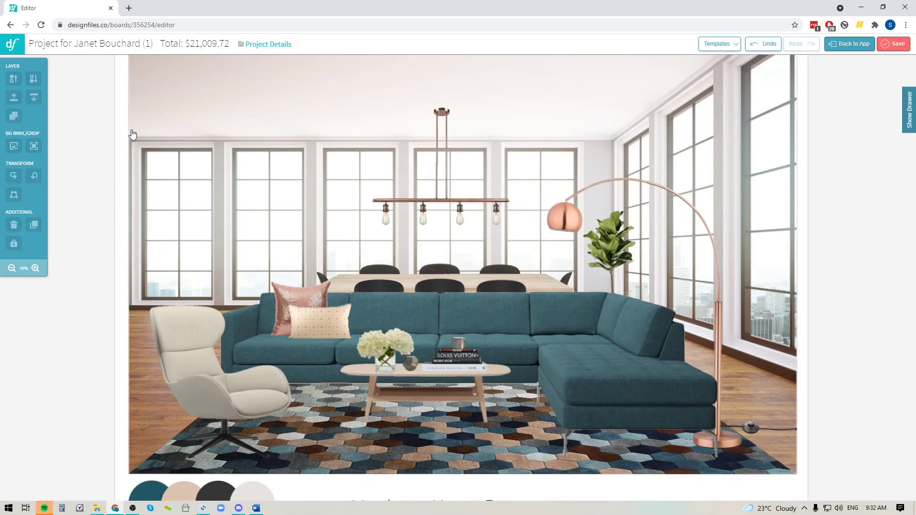
left_click(391, 292)
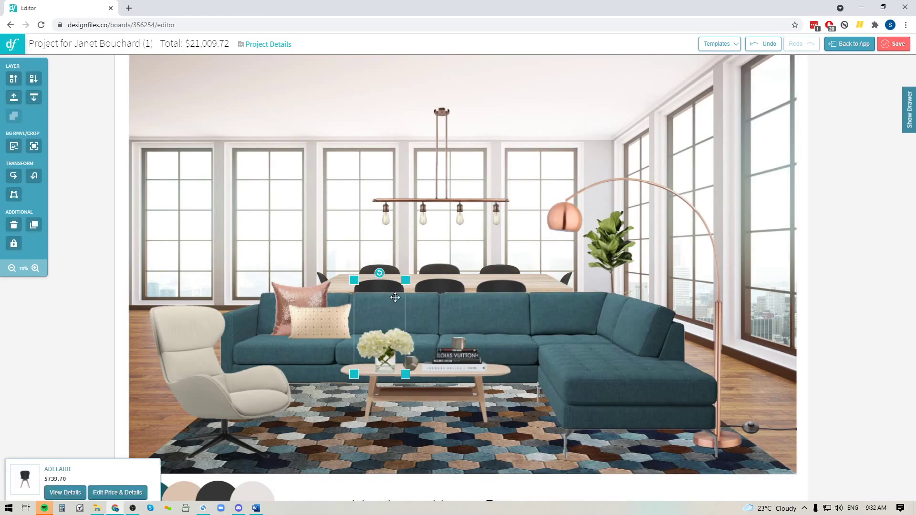